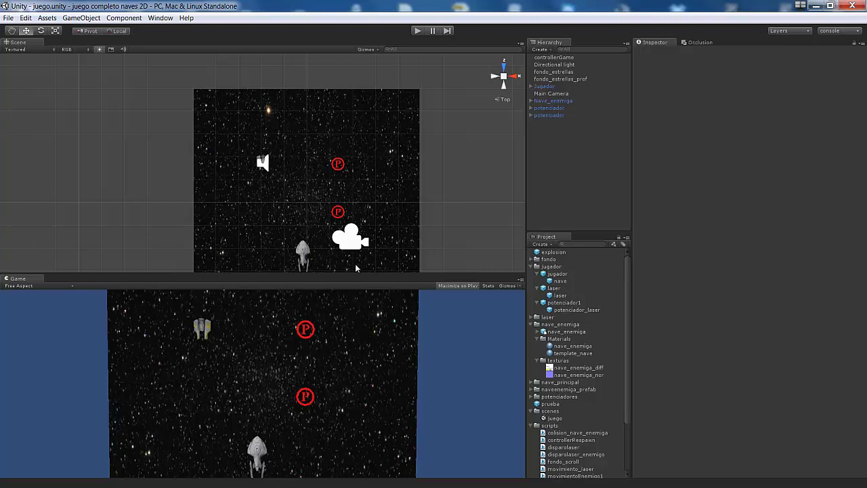
- Play-test the game, steering the ship with the Left and Up keys, then stop it
{"action": "left_click", "coordinate": [418, 30]}
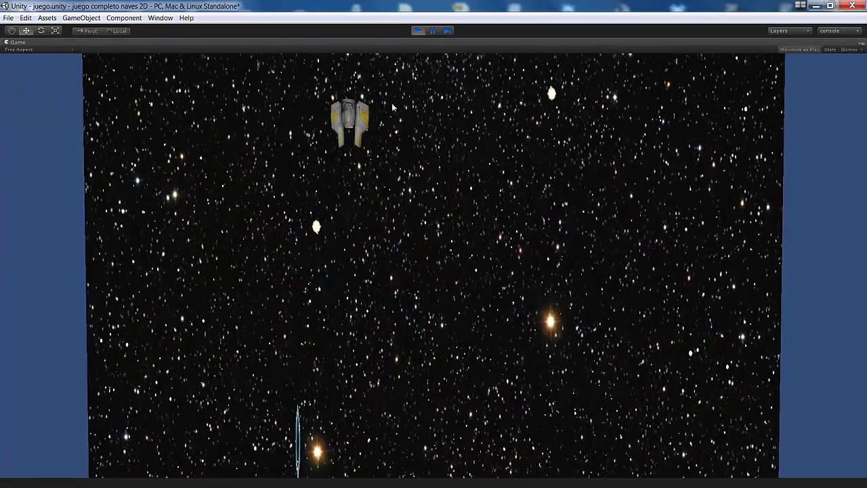
{"action": "left_click", "coordinate": [417, 30]}
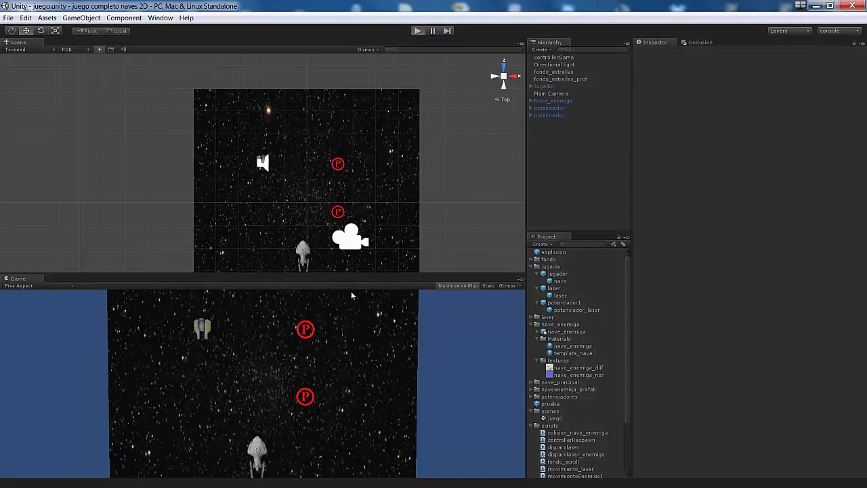
{"action": "key", "text": "ctrl+p"}
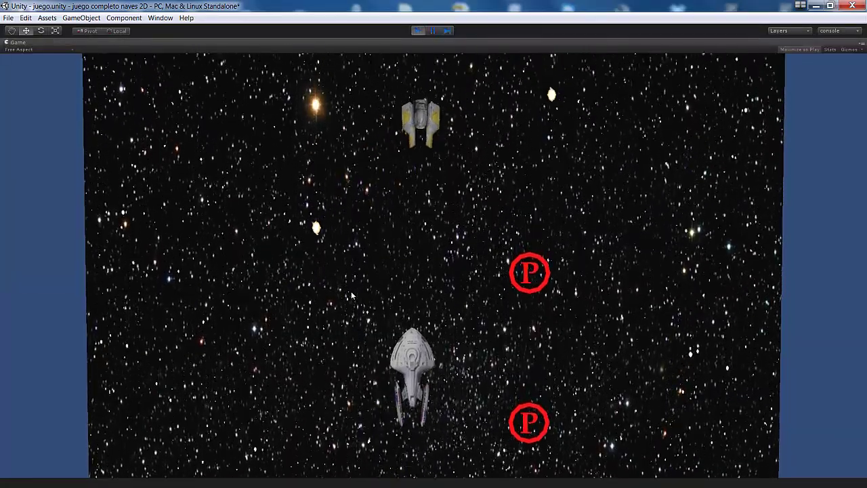
{"action": "key", "text": "Left"}
{"action": "key", "text": "Up"}
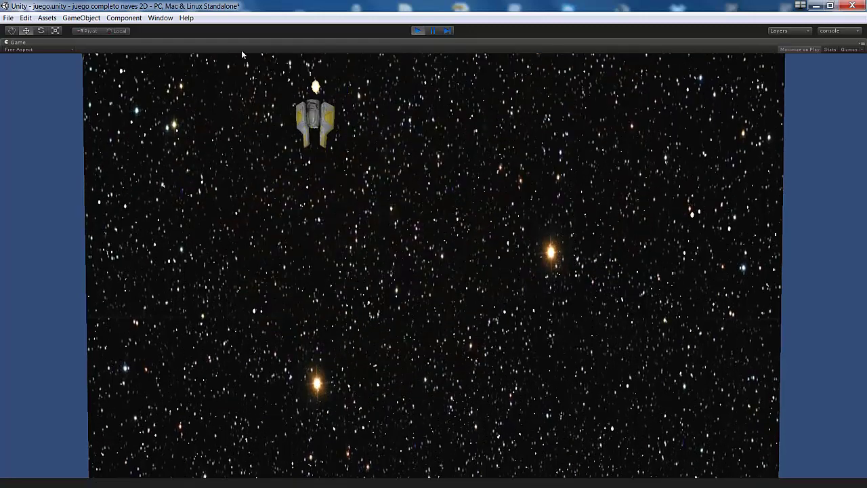
{"action": "left_click", "coordinate": [418, 30]}
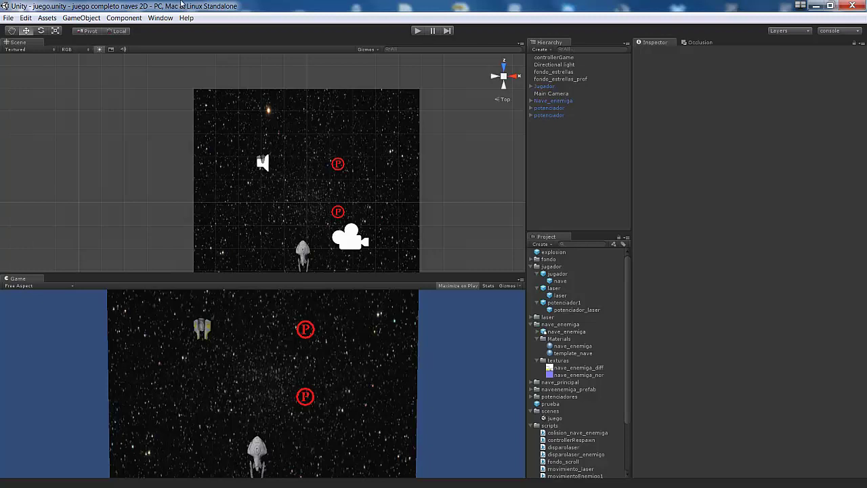
- Show controllerGame's properties and pick the controllerRespawn script in the Project panel
{"action": "left_click", "coordinate": [87, 17]}
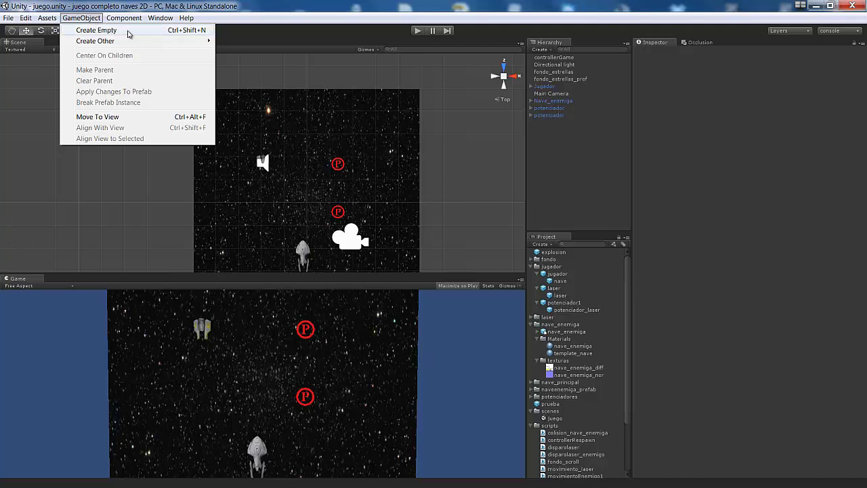
{"action": "mouse_move", "coordinate": [186, 18]}
{"action": "left_click", "coordinate": [277, 8]}
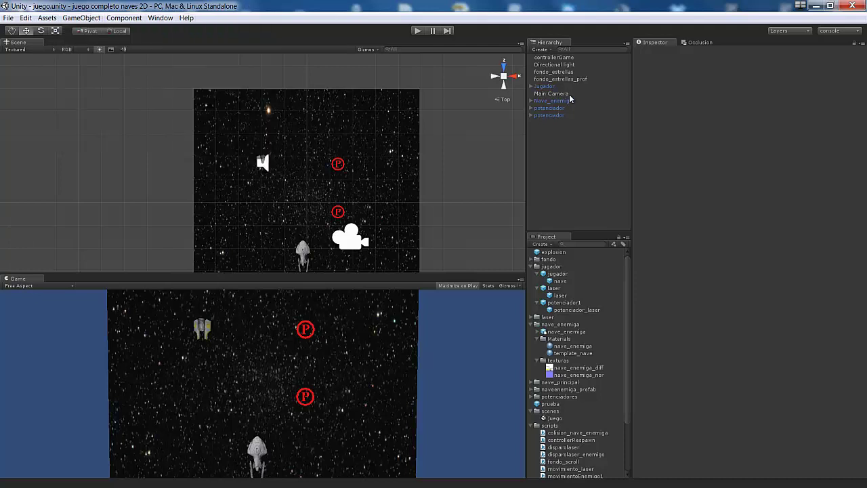
{"action": "left_click", "coordinate": [562, 58]}
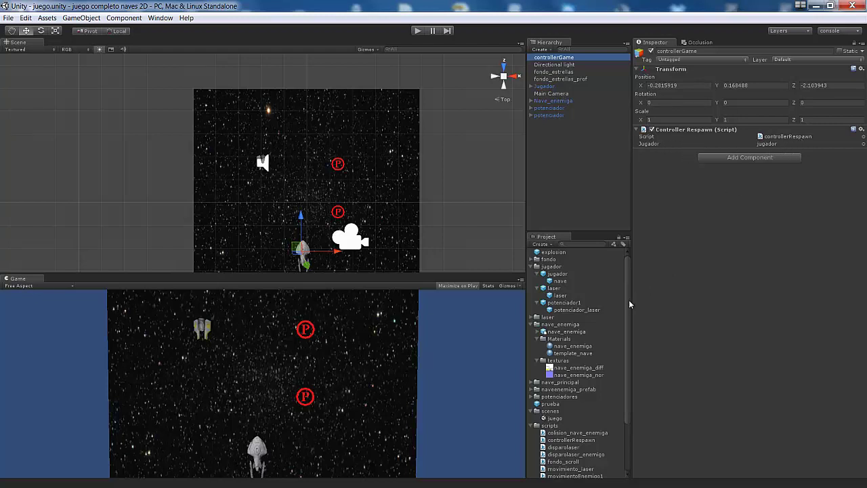
{"action": "left_click_drag", "start_coordinate": [628, 299], "coordinate": [628, 324]}
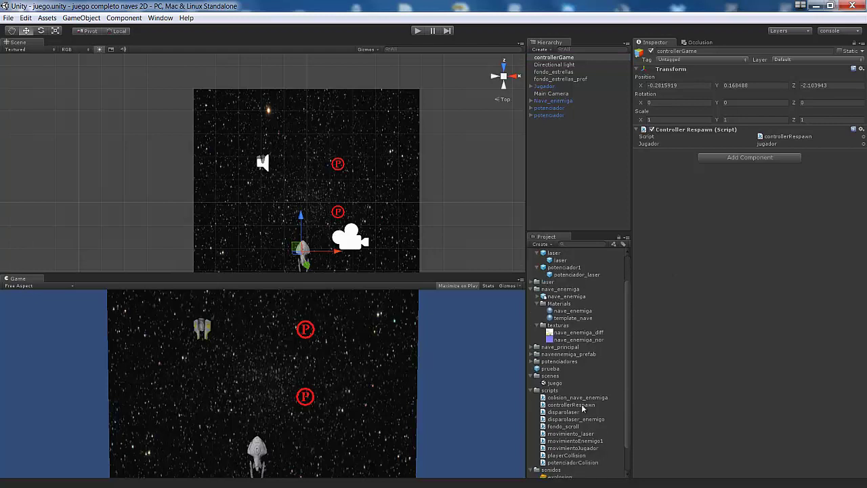
{"action": "left_click", "coordinate": [584, 407]}
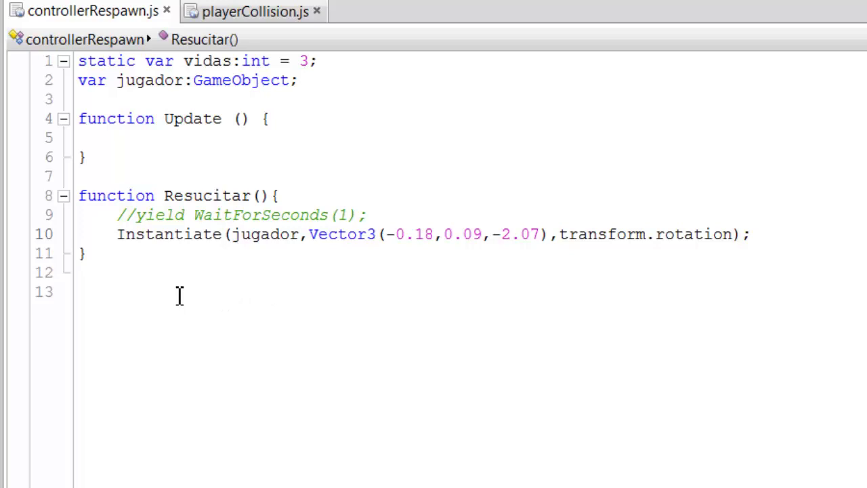
- Highlight the vidas declaration on line 1, then just its static keyword
{"action": "left_click", "coordinate": [109, 256]}
{"action": "left_click", "coordinate": [327, 62]}
{"action": "left_click_drag", "start_coordinate": [327, 62], "coordinate": [68, 61]}
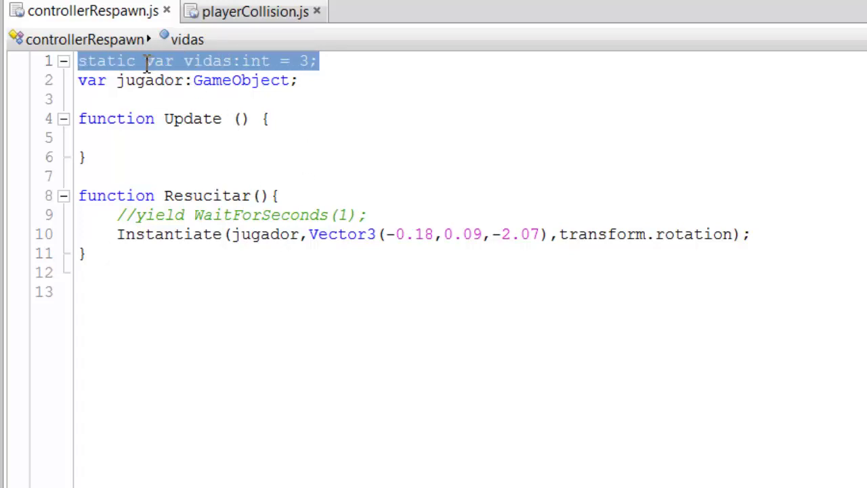
{"action": "left_click", "coordinate": [146, 64]}
{"action": "left_click_drag", "start_coordinate": [137, 65], "coordinate": [72, 65]}
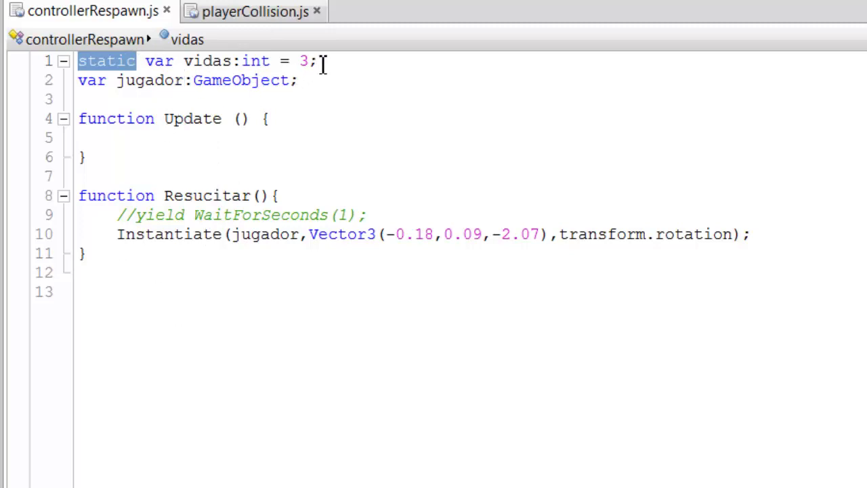
- Highlight the starting value 3 of the vidas counter
{"action": "left_click_drag", "start_coordinate": [309, 61], "coordinate": [302, 60]}
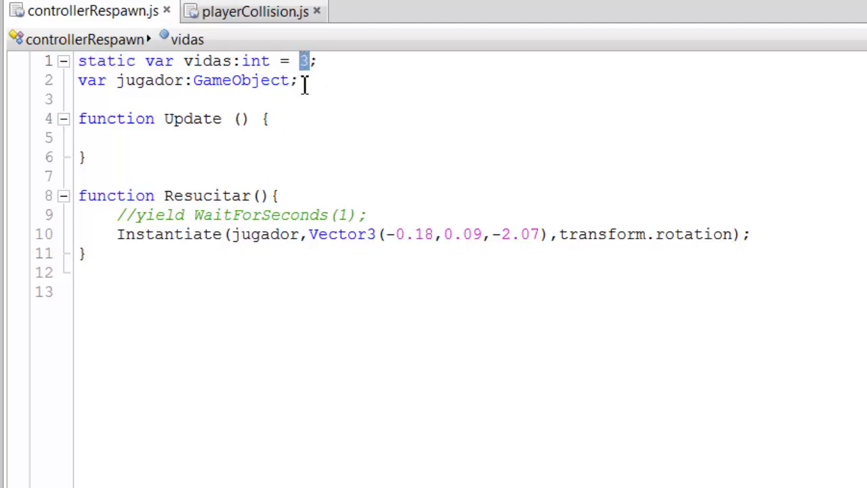
{"action": "left_click", "coordinate": [304, 83]}
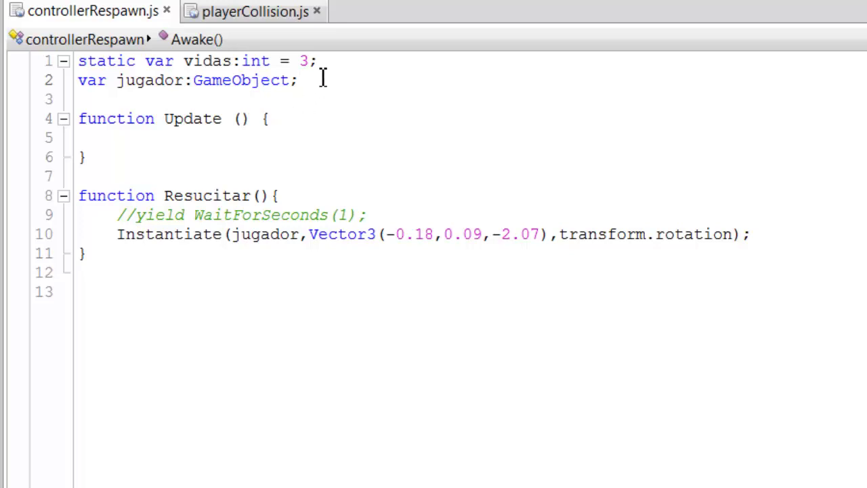
{"action": "double_click", "coordinate": [304, 61]}
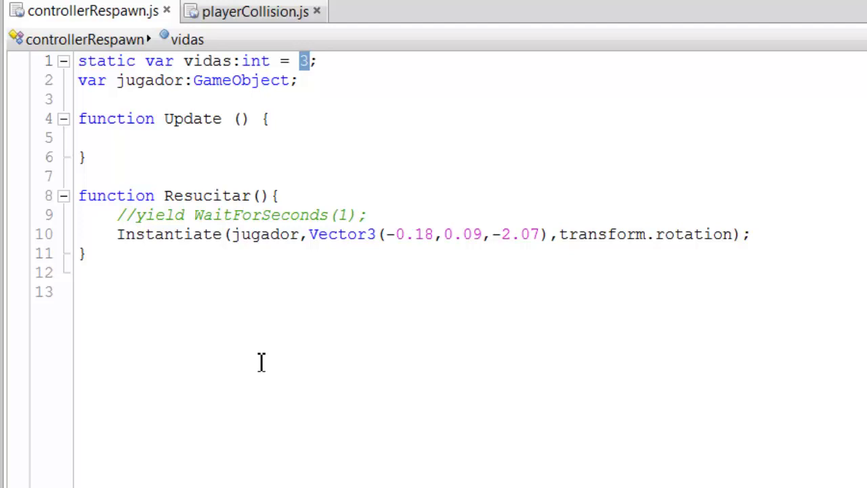
{"action": "left_click", "coordinate": [453, 237]}
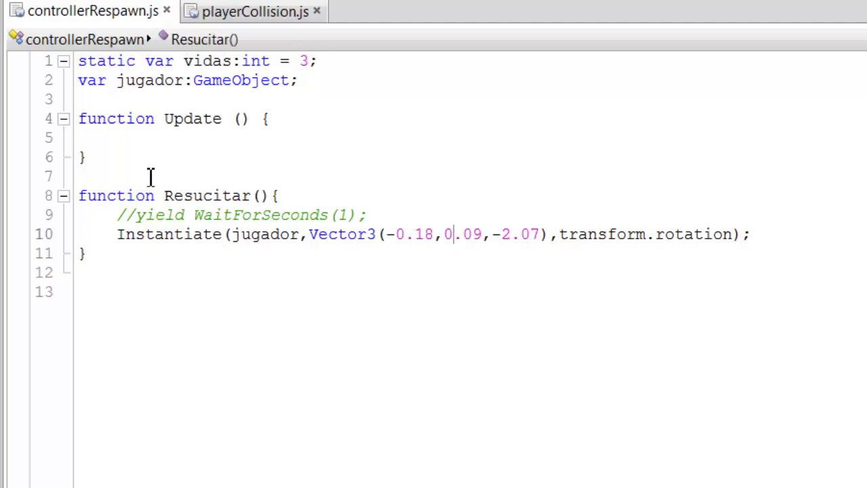
{"action": "left_click_drag", "start_coordinate": [79, 195], "coordinate": [168, 262]}
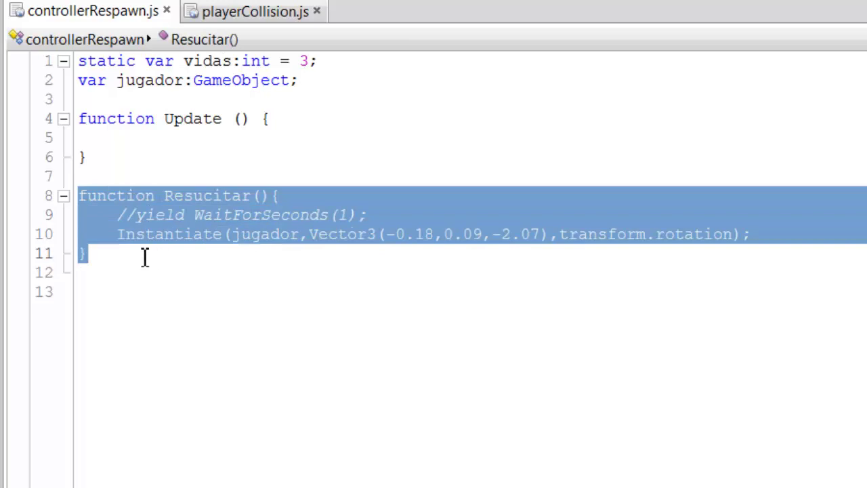
{"action": "left_click", "coordinate": [99, 254]}
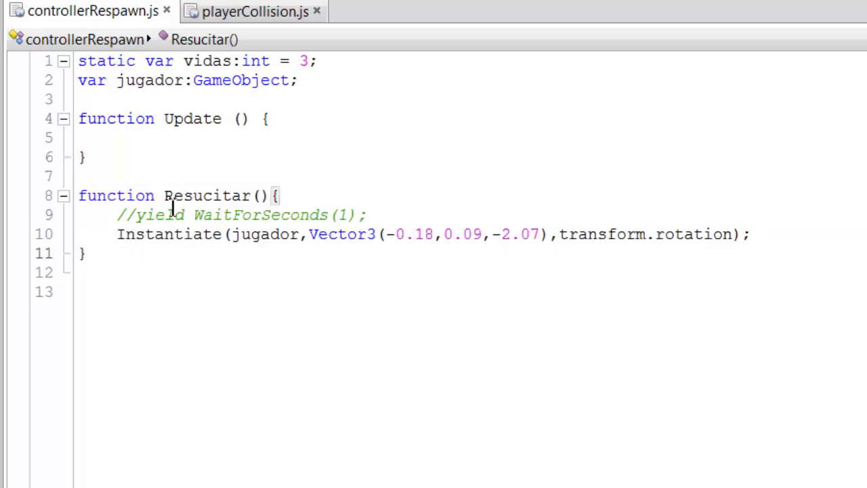
{"action": "left_click_drag", "start_coordinate": [165, 196], "coordinate": [271, 196]}
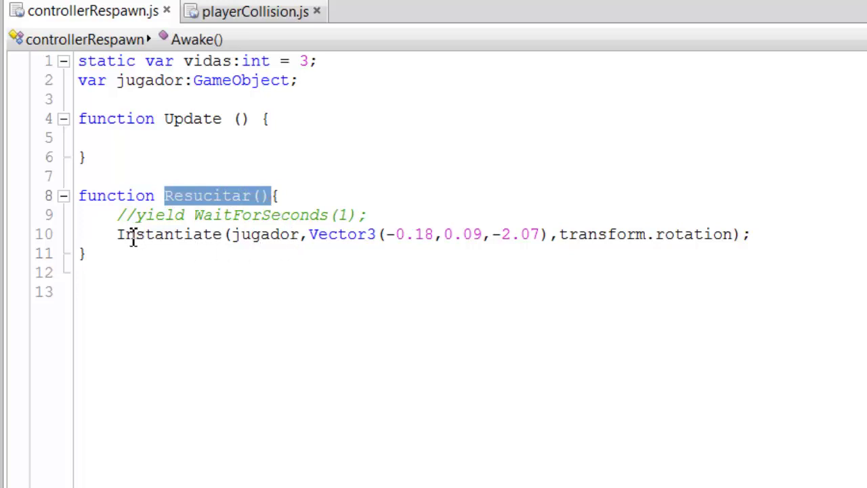
{"action": "left_click_drag", "start_coordinate": [115, 234], "coordinate": [225, 243]}
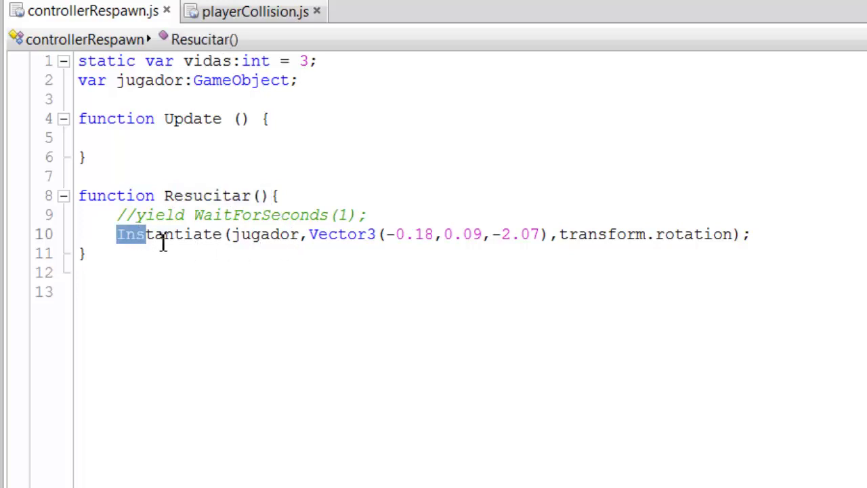
{"action": "left_click", "coordinate": [223, 241]}
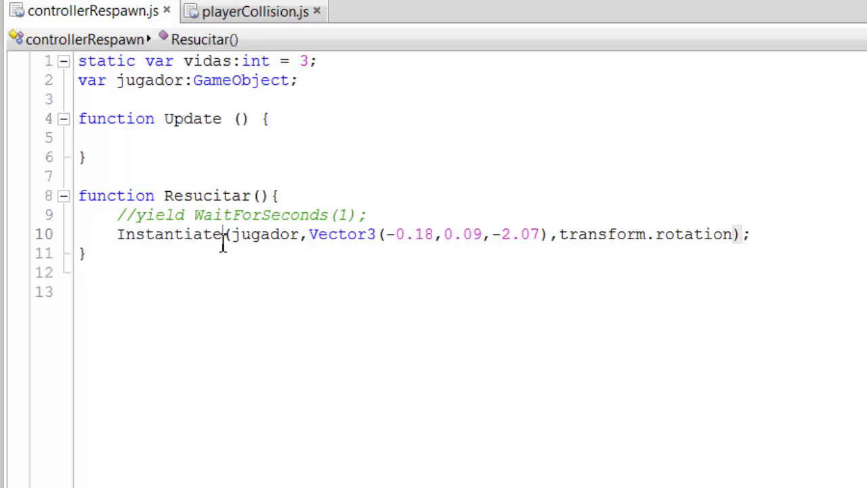
{"action": "left_click_drag", "start_coordinate": [223, 238], "coordinate": [123, 234]}
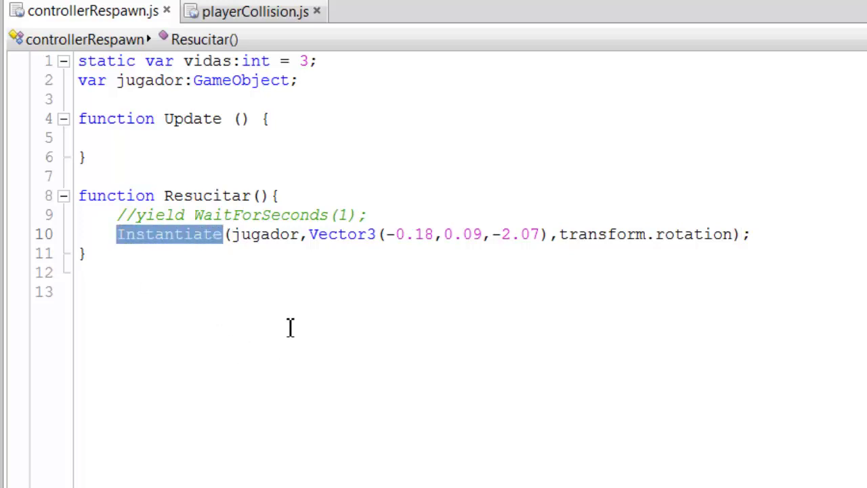
{"action": "left_click", "coordinate": [276, 234]}
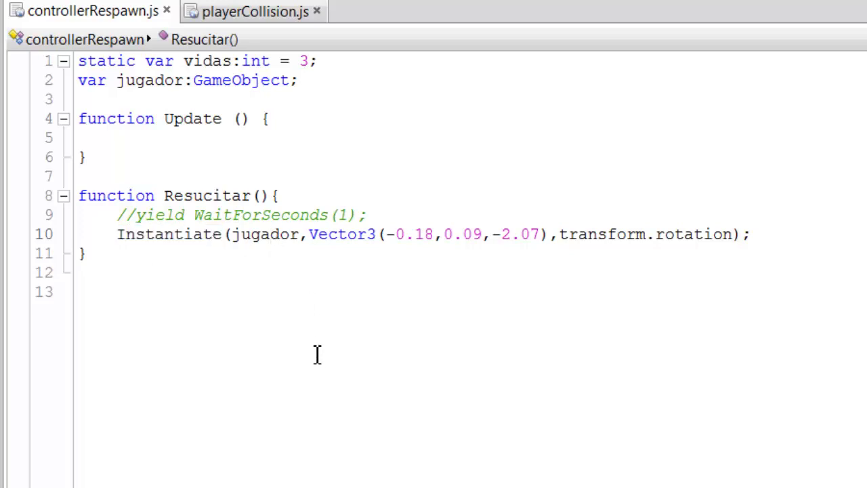
{"action": "triple_click", "coordinate": [267, 234]}
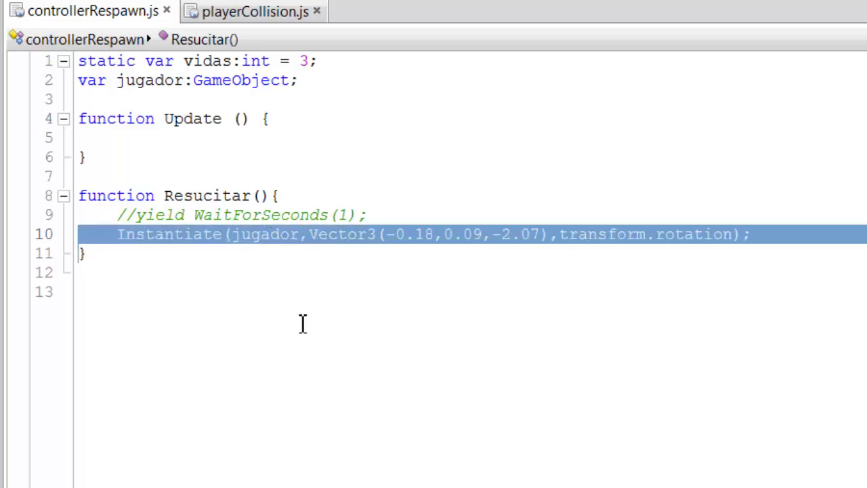
{"action": "left_click", "coordinate": [296, 368]}
{"action": "left_click", "coordinate": [273, 239]}
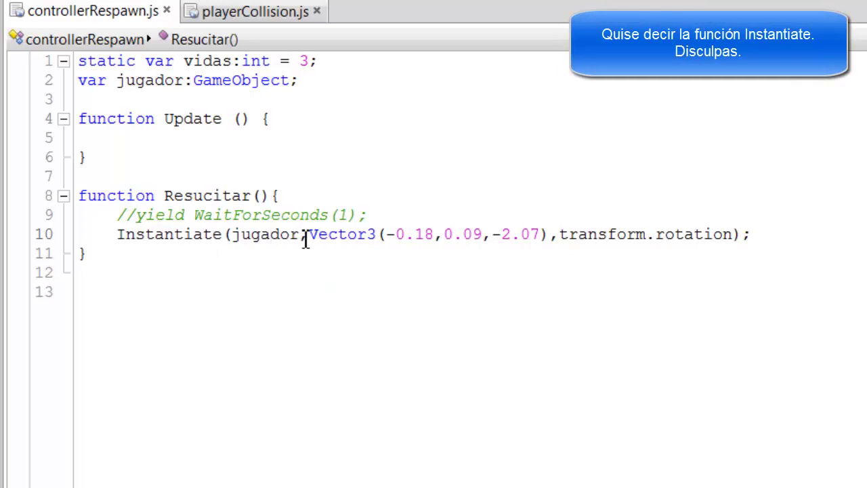
{"action": "mouse_move", "coordinate": [309, 233]}
{"action": "left_mouse_down"}
{"action": "mouse_move", "coordinate": [477, 250]}
{"action": "mouse_move", "coordinate": [552, 240]}
{"action": "left_mouse_up"}
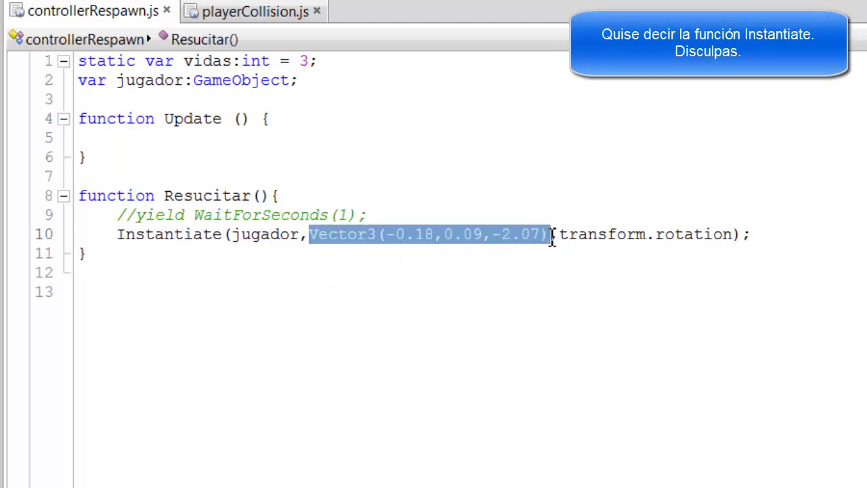
{"action": "left_click", "coordinate": [543, 234]}
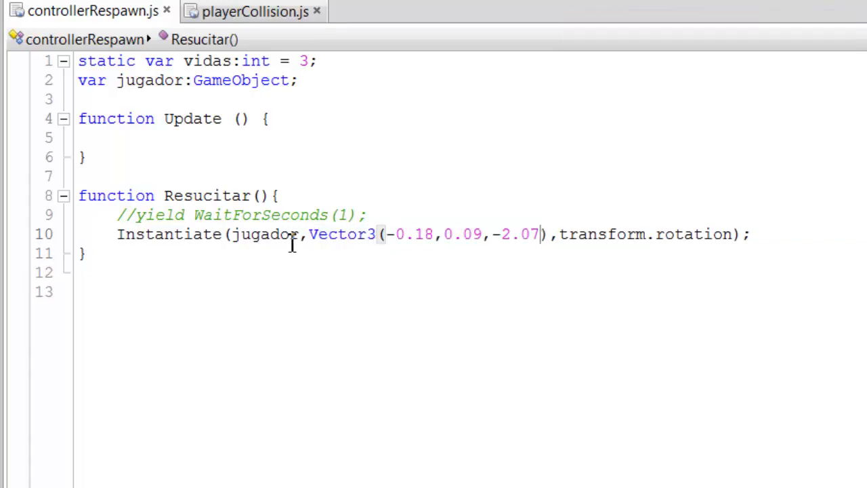
{"action": "left_click", "coordinate": [283, 234]}
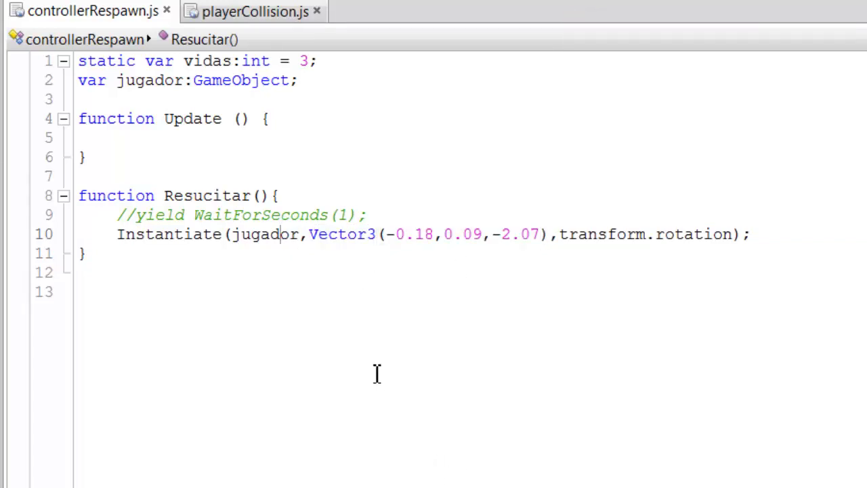
{"action": "double_click", "coordinate": [276, 234]}
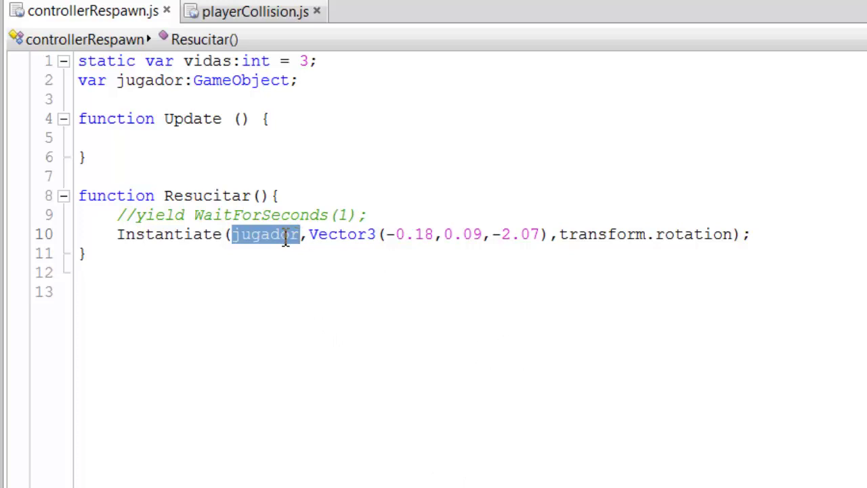
{"action": "left_click", "coordinate": [286, 235]}
{"action": "left_click", "coordinate": [271, 234]}
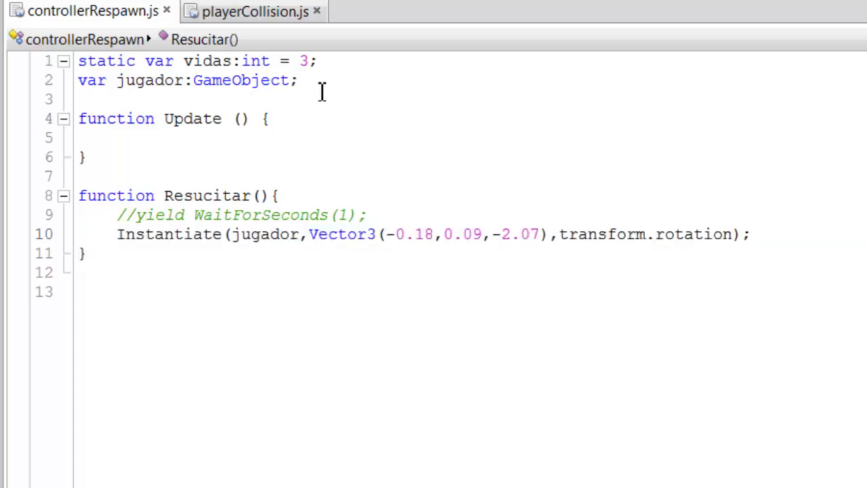
- Highlight jugador's GameObject type and dismiss the Windows colour-scheme prompt
{"action": "left_click_drag", "start_coordinate": [319, 83], "coordinate": [207, 83]}
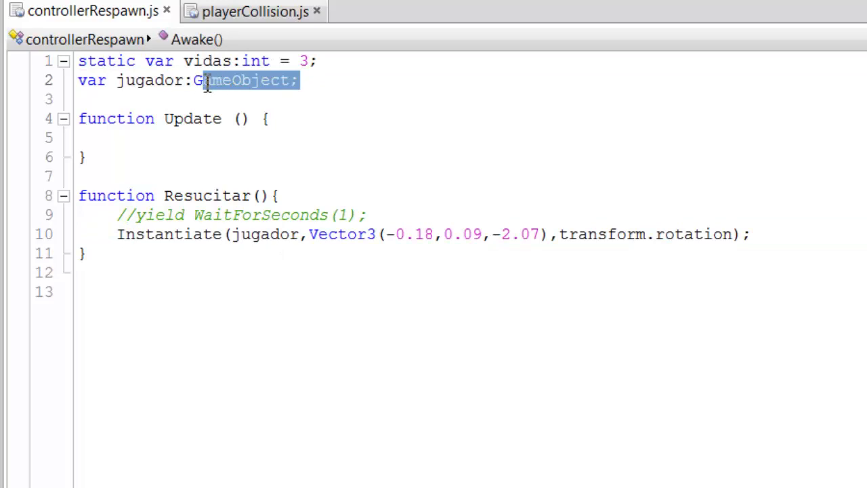
{"action": "left_click", "coordinate": [553, 235]}
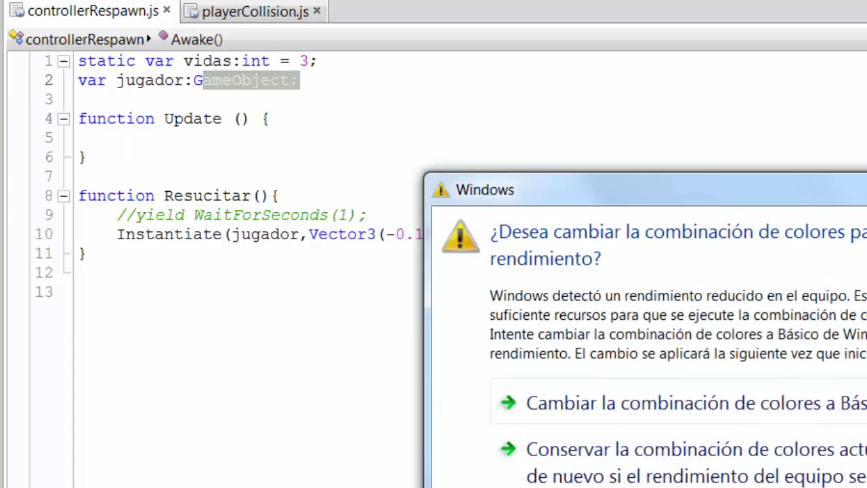
{"action": "key", "text": "Escape"}
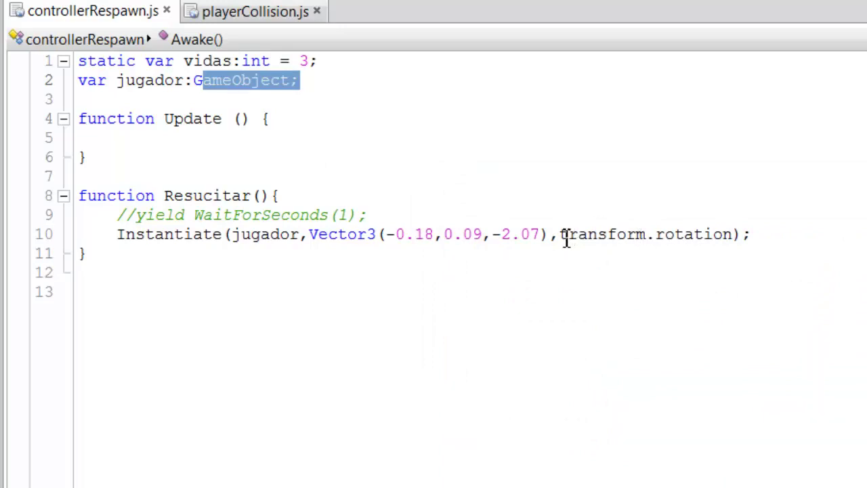
- Highlight transform.rotation and the jugador argument in the Instantiate call, then switch to playerCollision.js
{"action": "left_click_drag", "start_coordinate": [562, 235], "coordinate": [734, 239]}
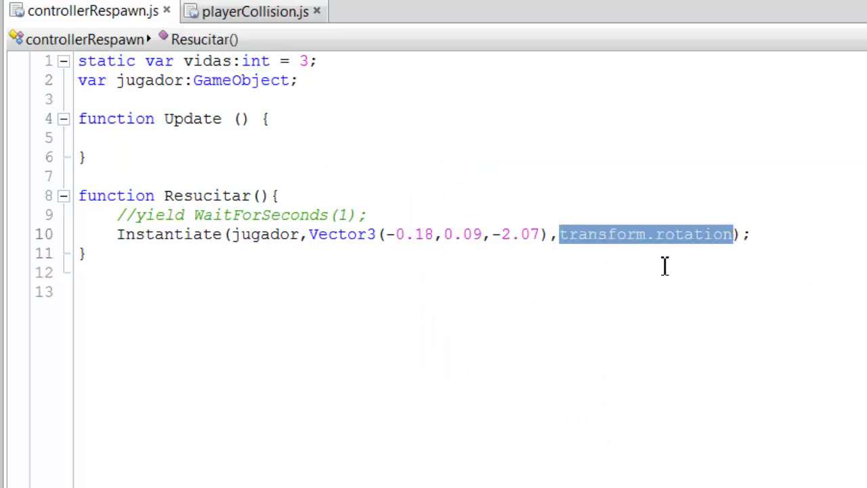
{"action": "left_click", "coordinate": [342, 274]}
{"action": "left_click", "coordinate": [283, 239]}
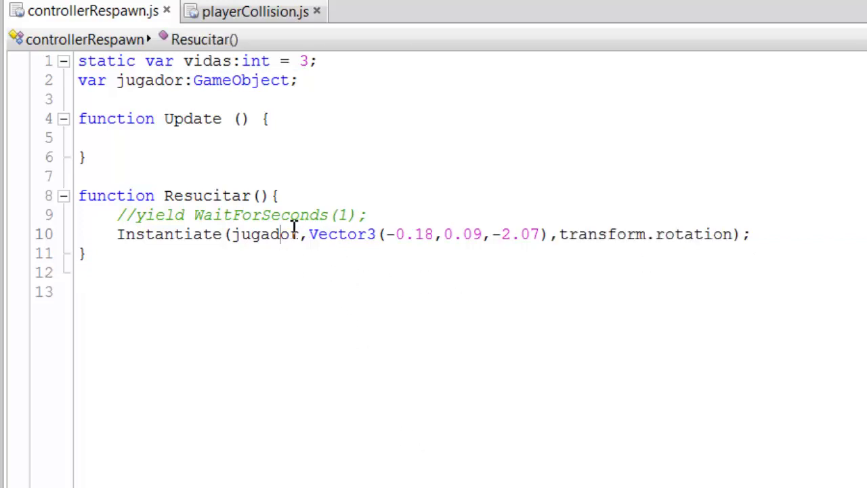
{"action": "double_click", "coordinate": [286, 237]}
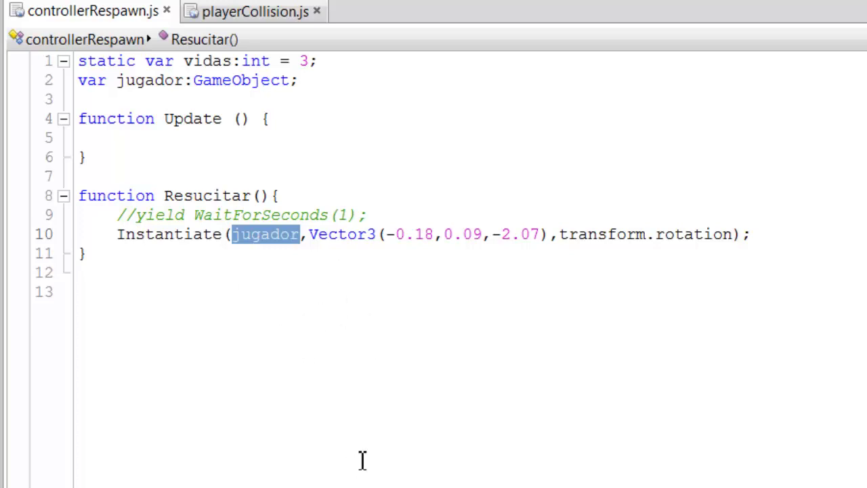
{"action": "left_click", "coordinate": [262, 14]}
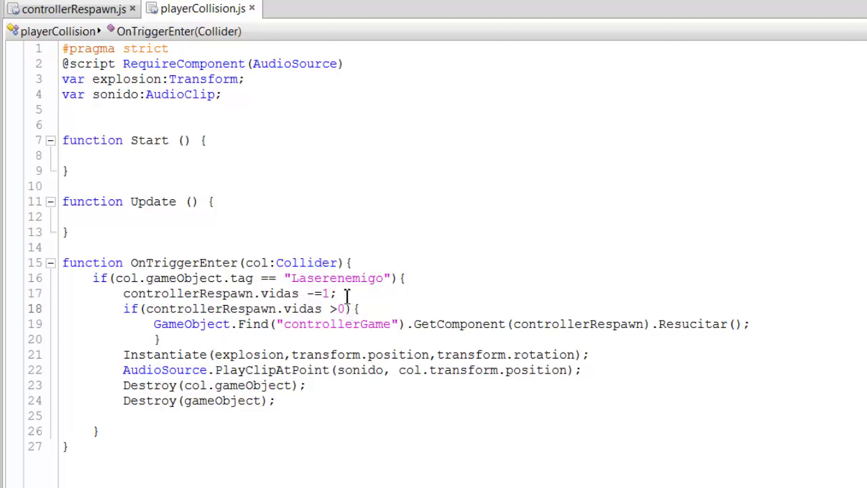
{"action": "left_click_drag", "start_coordinate": [337, 294], "coordinate": [125, 298]}
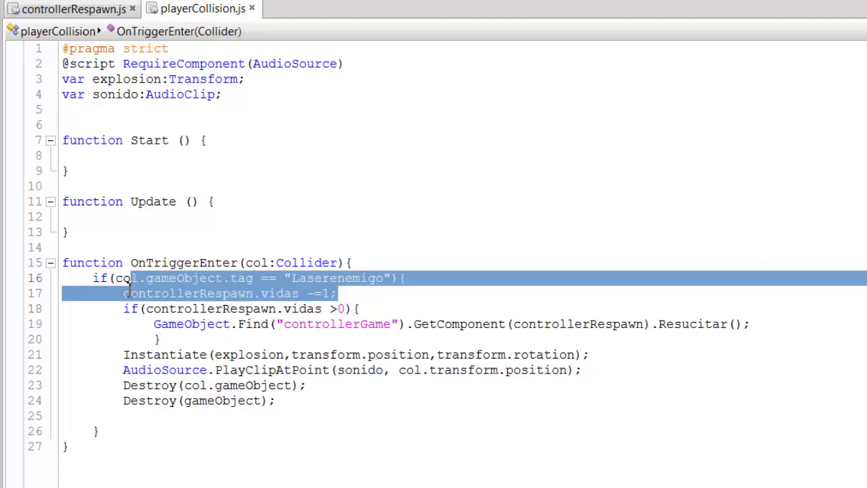
{"action": "left_click", "coordinate": [256, 296]}
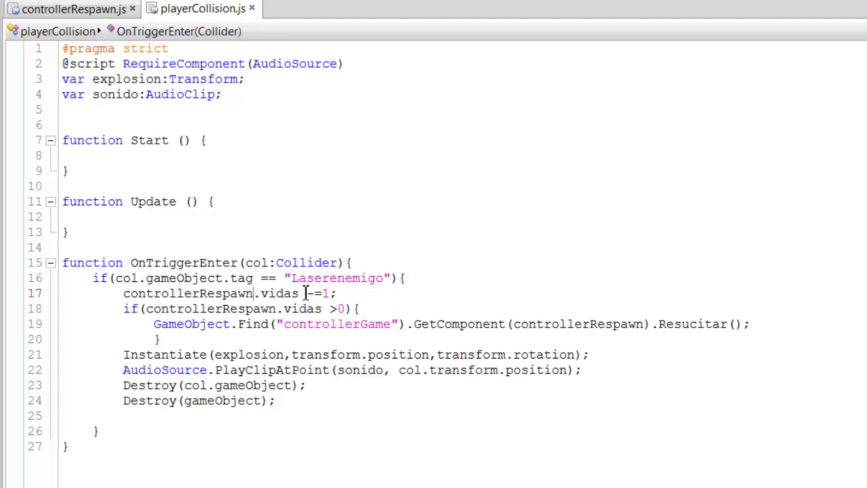
{"action": "left_click_drag", "start_coordinate": [305, 292], "coordinate": [262, 292]}
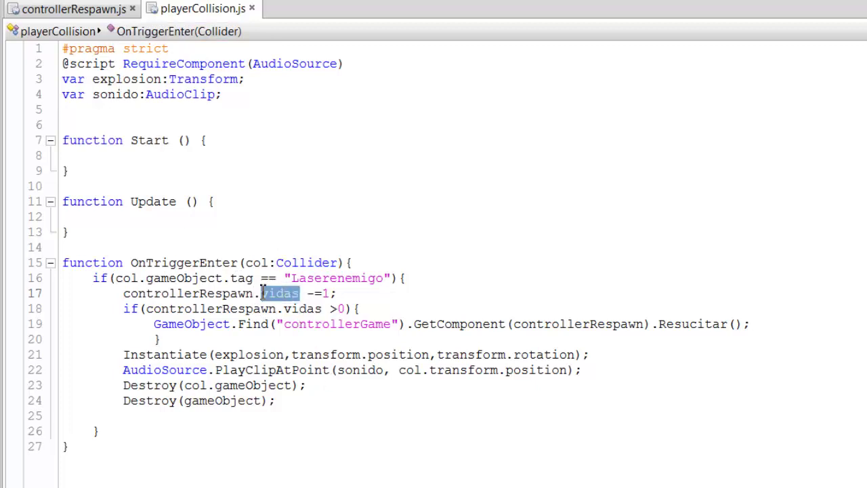
{"action": "left_click", "coordinate": [287, 298]}
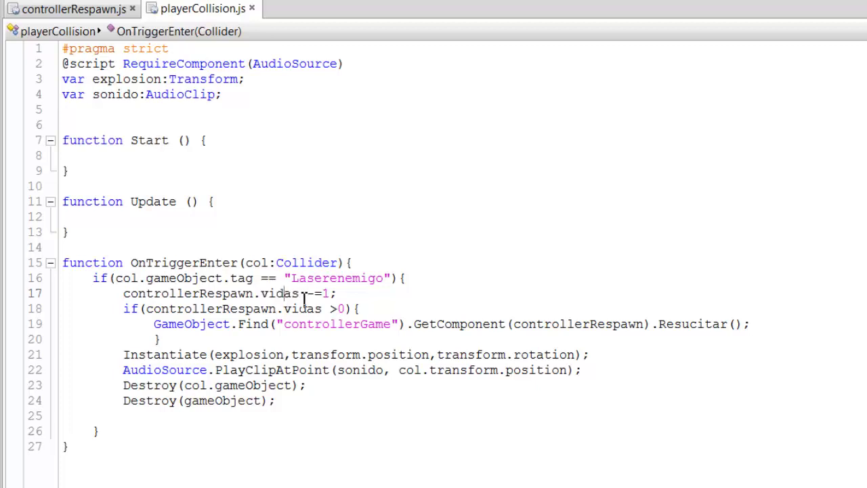
{"action": "left_click_drag", "start_coordinate": [300, 294], "coordinate": [263, 293]}
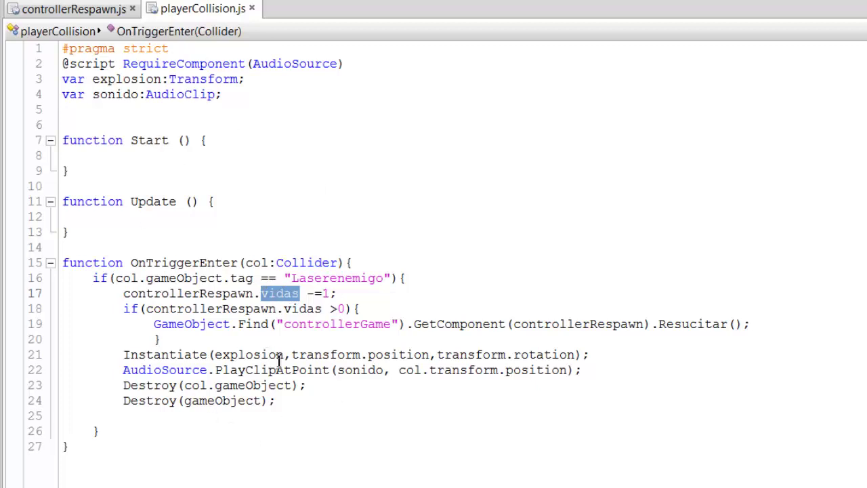
{"action": "left_click", "coordinate": [302, 296]}
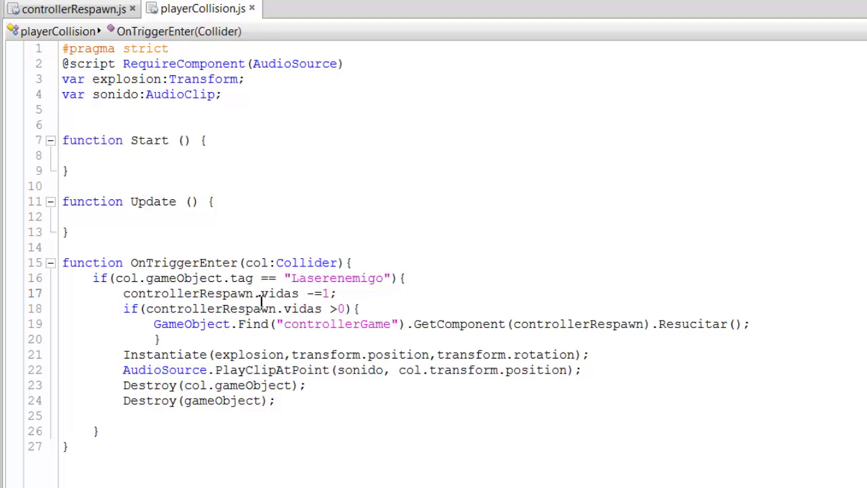
{"action": "left_click_drag", "start_coordinate": [336, 293], "coordinate": [124, 293]}
{"action": "left_click", "coordinate": [266, 355]}
{"action": "left_click_drag", "start_coordinate": [254, 296], "coordinate": [182, 299]}
{"action": "double_click", "coordinate": [182, 296]}
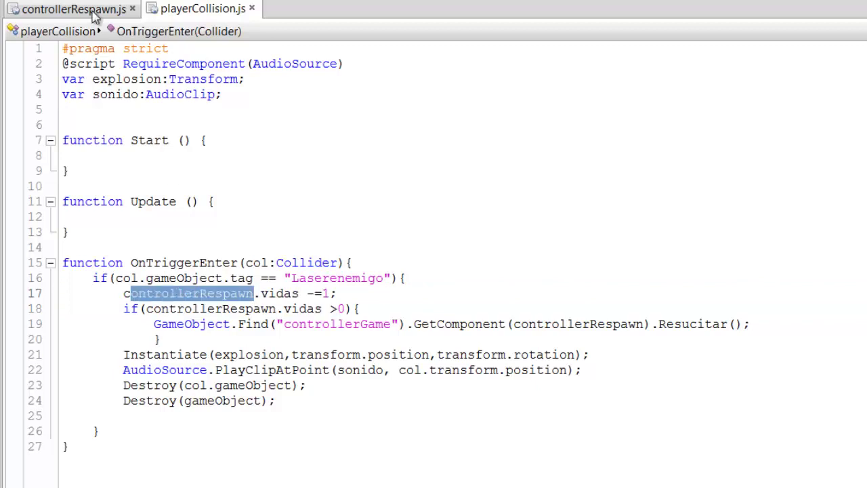
{"action": "left_click", "coordinate": [88, 12]}
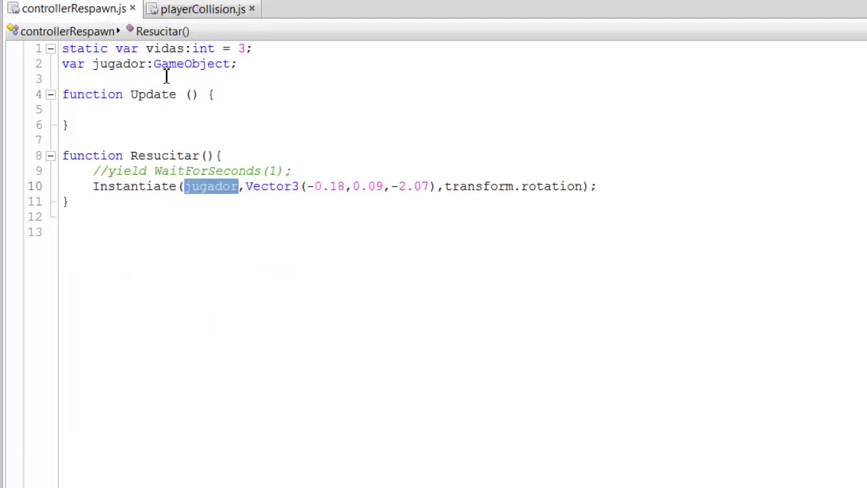
{"action": "double_click", "coordinate": [170, 50]}
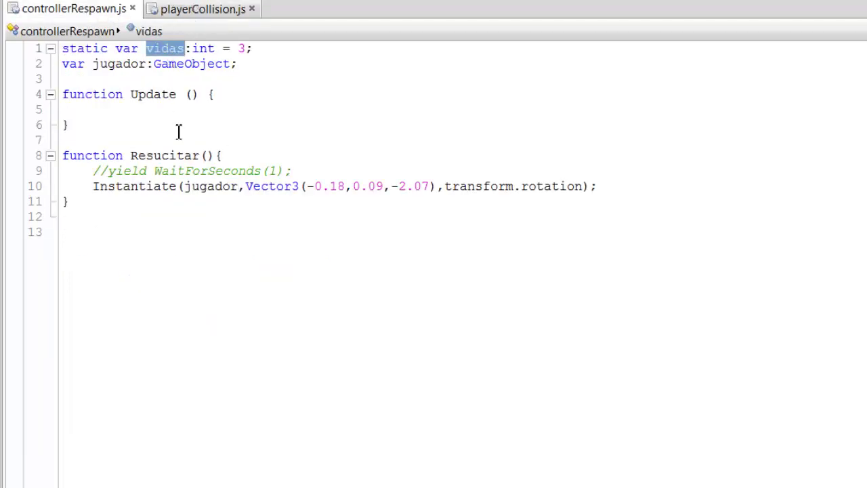
{"action": "left_click", "coordinate": [195, 11]}
{"action": "left_click", "coordinate": [248, 298]}
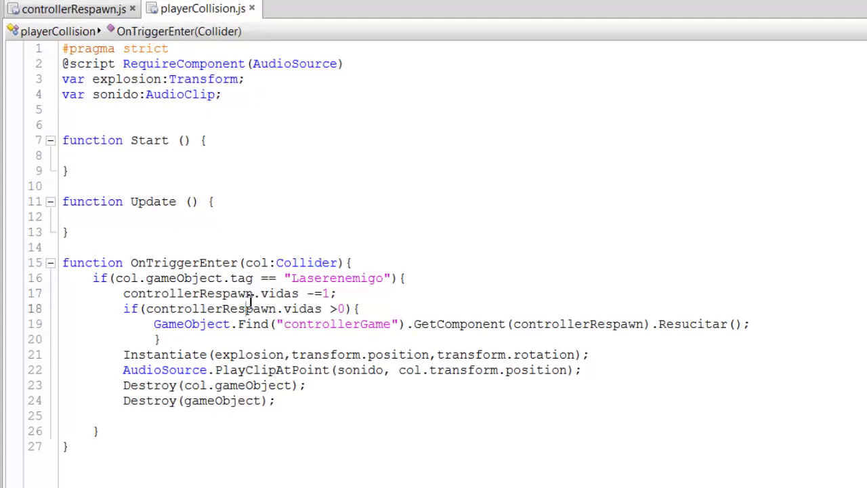
{"action": "left_click_drag", "start_coordinate": [255, 295], "coordinate": [147, 293]}
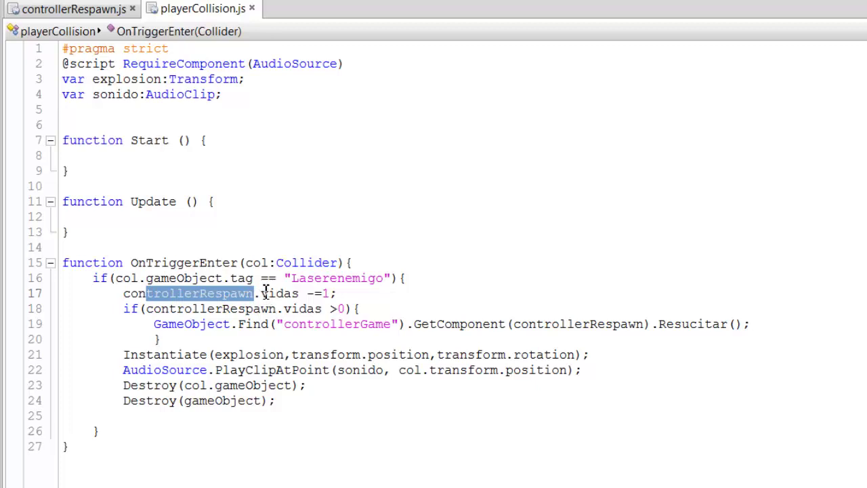
{"action": "left_click_drag", "start_coordinate": [262, 293], "coordinate": [292, 293]}
{"action": "left_click", "coordinate": [331, 294]}
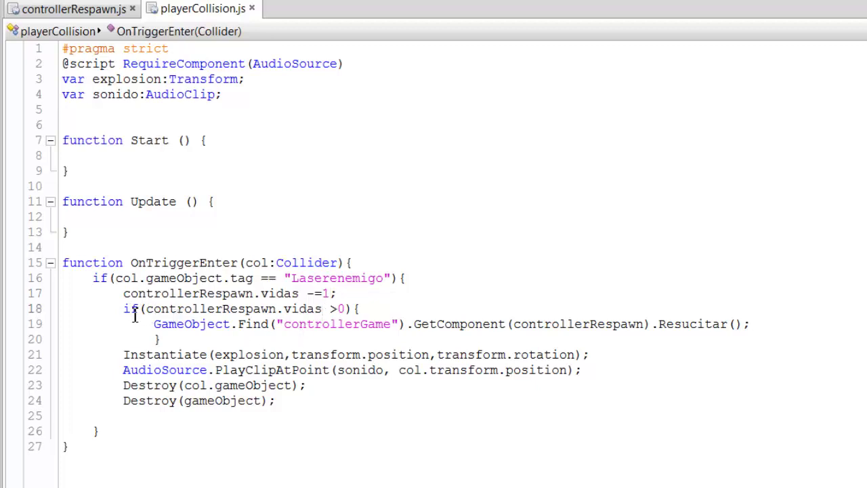
{"action": "double_click", "coordinate": [336, 311]}
{"action": "left_click", "coordinate": [346, 310]}
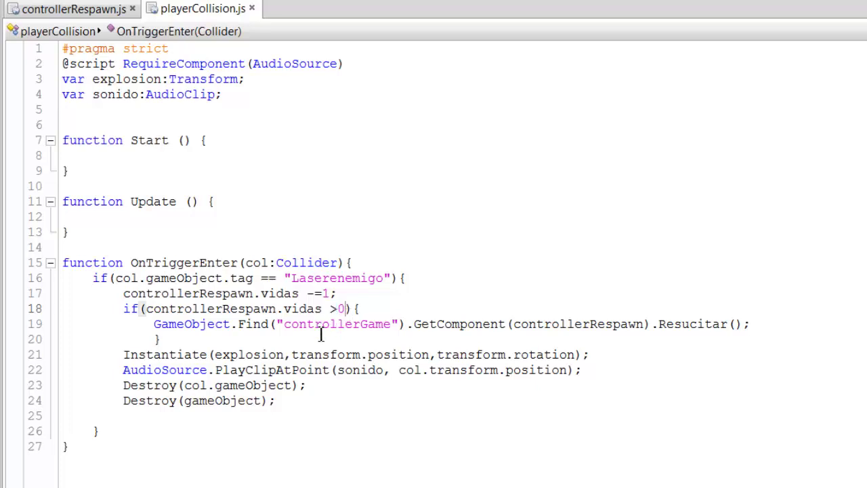
{"action": "left_click", "coordinate": [237, 325]}
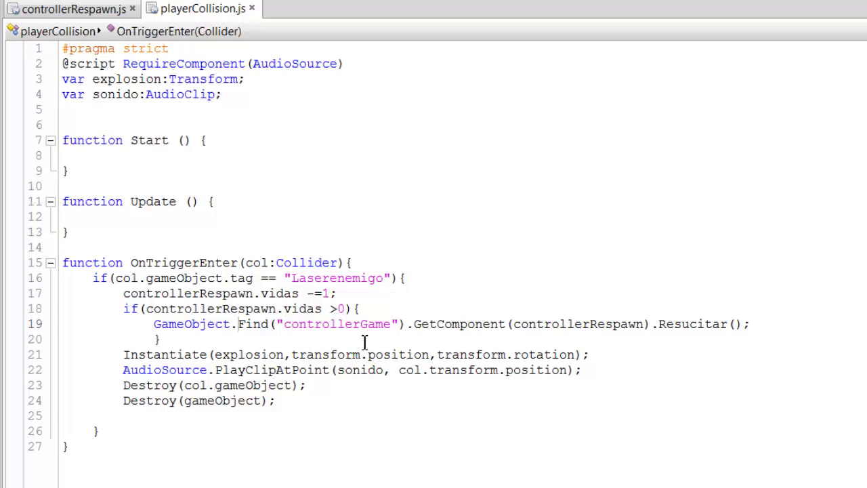
- On line 19, highlight the end of the Resucitar call and the controllerGame name
{"action": "left_click_drag", "start_coordinate": [757, 326], "coordinate": [156, 326]}
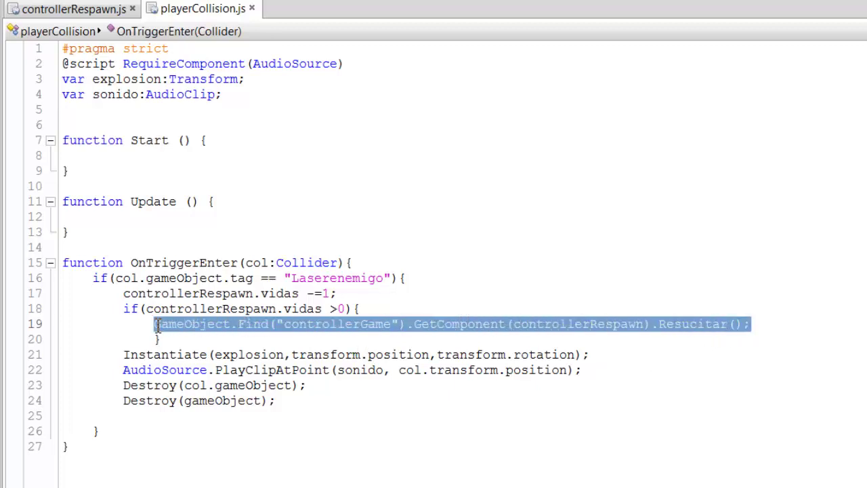
{"action": "left_click", "coordinate": [758, 326]}
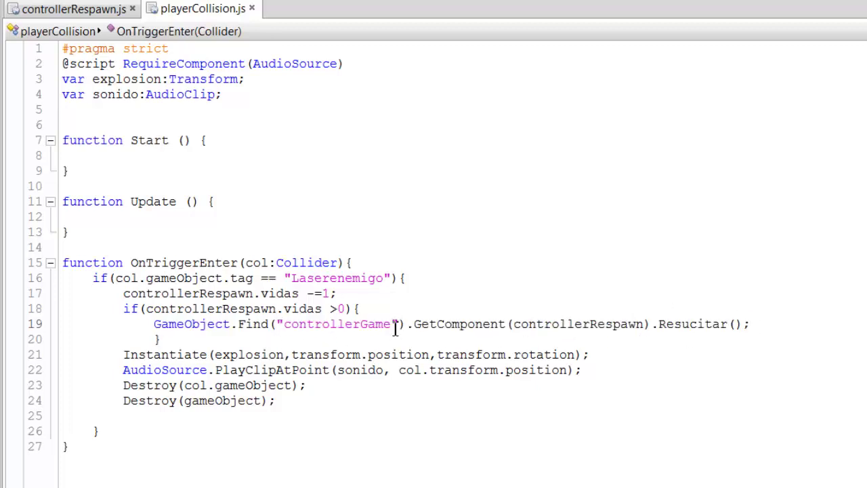
{"action": "left_click_drag", "start_coordinate": [395, 328], "coordinate": [287, 330]}
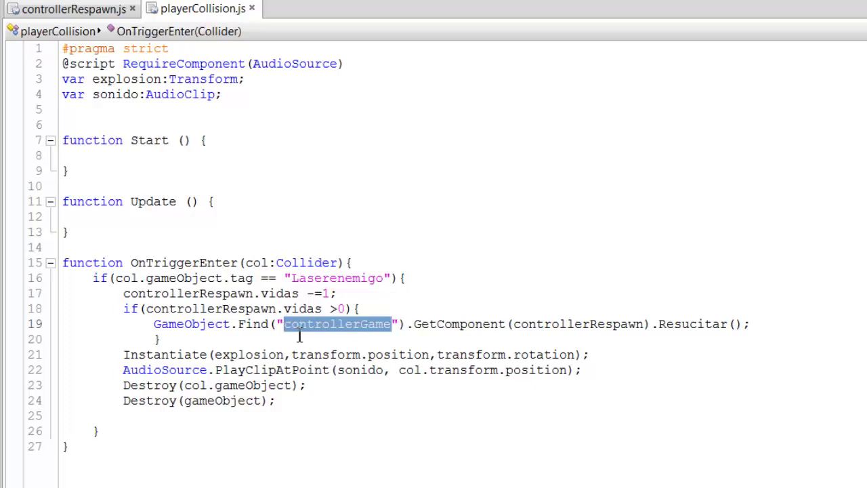
{"action": "left_click", "coordinate": [353, 335]}
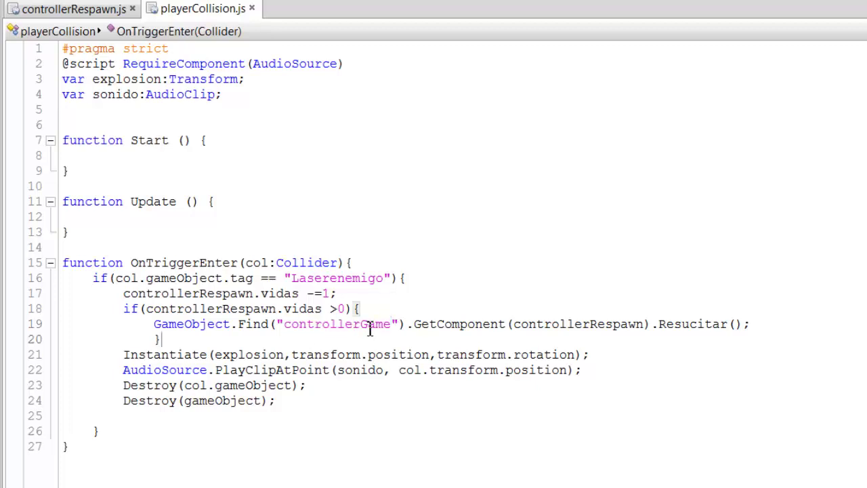
{"action": "left_click_drag", "start_coordinate": [395, 327], "coordinate": [286, 331]}
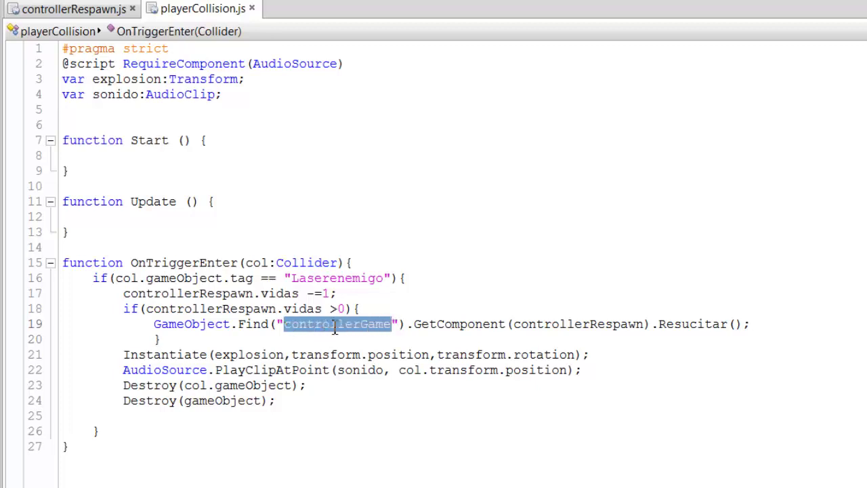
{"action": "left_click", "coordinate": [334, 326]}
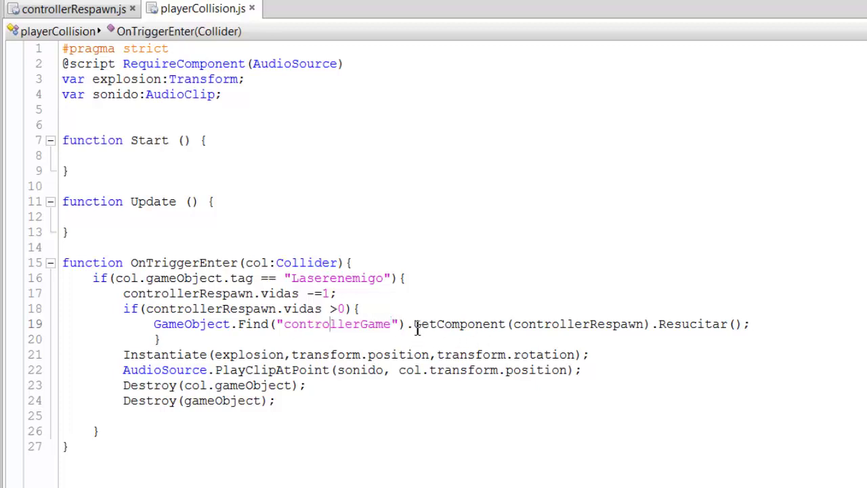
- Highlight GetComponent, controllerRespawn and the Resucitar call on line 19, then switch to controllerRespawn.js
{"action": "left_click", "coordinate": [413, 325]}
{"action": "mouse_move", "coordinate": [415, 325]}
{"action": "left_mouse_down"}
{"action": "mouse_move", "coordinate": [440, 325]}
{"action": "mouse_move", "coordinate": [287, 325]}
{"action": "left_mouse_up"}
{"action": "left_click", "coordinate": [391, 325]}
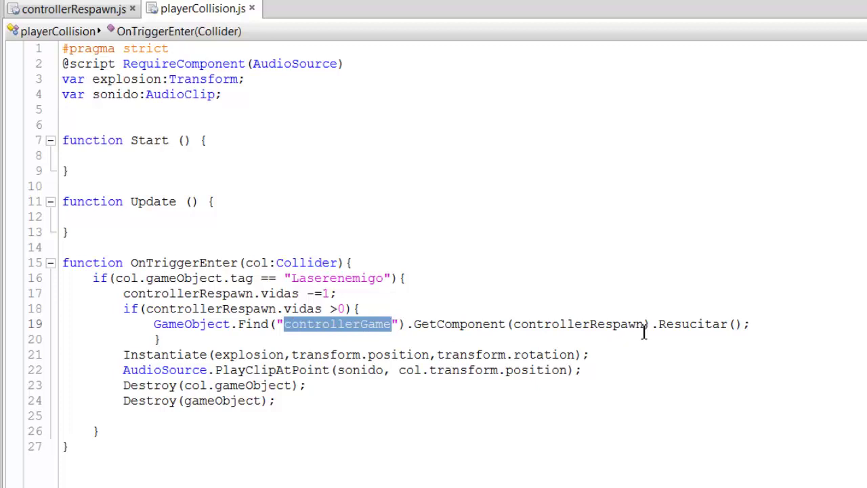
{"action": "left_click_drag", "start_coordinate": [646, 325], "coordinate": [519, 326]}
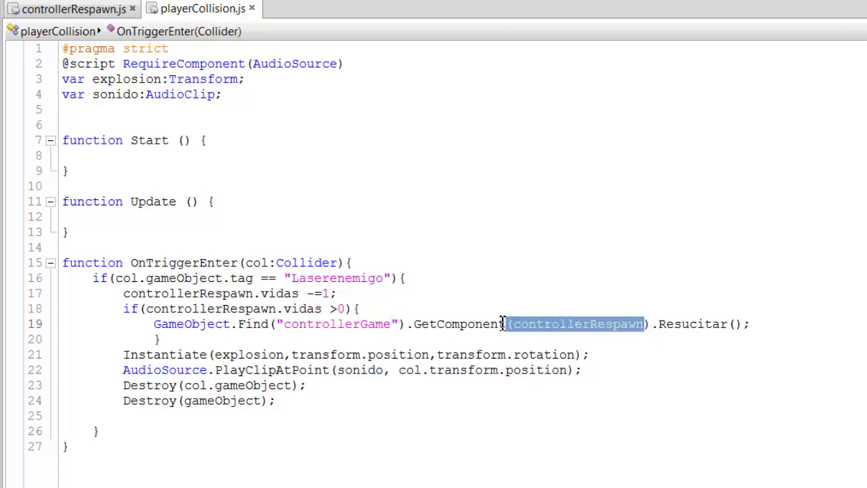
{"action": "left_click", "coordinate": [391, 325]}
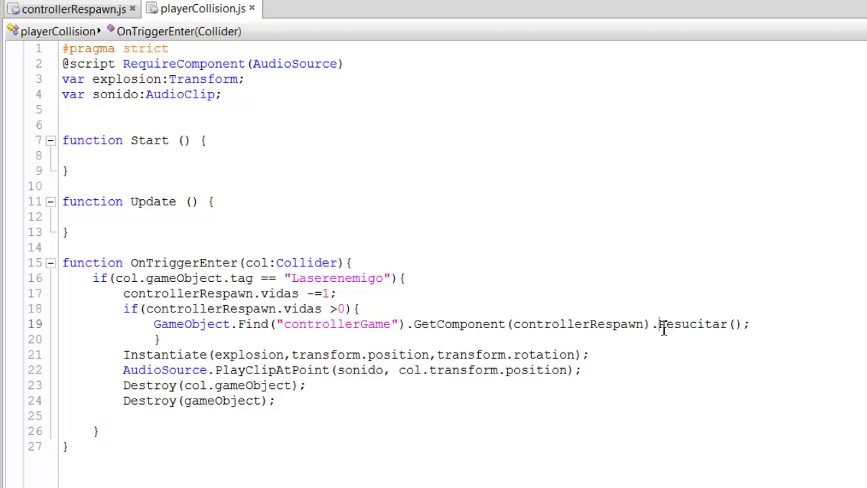
{"action": "left_click_drag", "start_coordinate": [660, 325], "coordinate": [753, 325]}
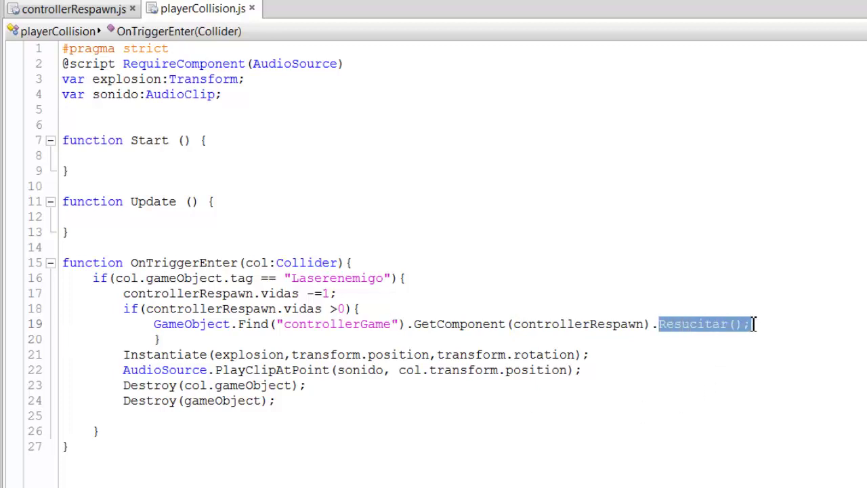
{"action": "left_click", "coordinate": [108, 9]}
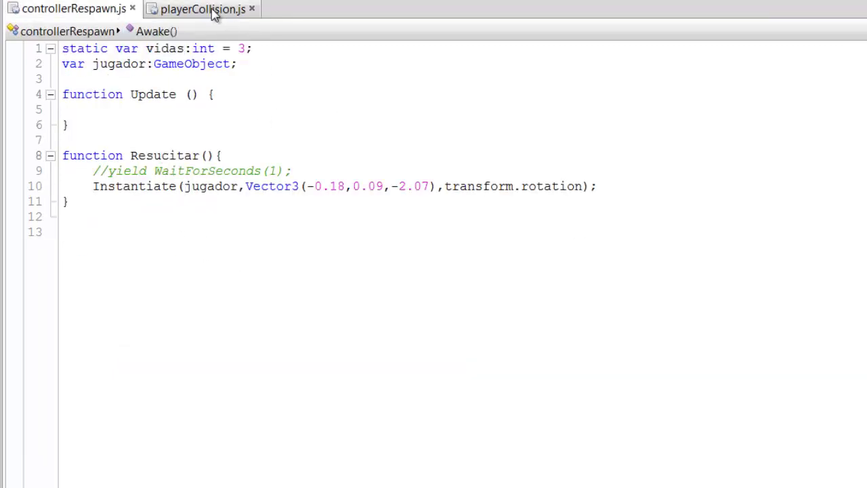
{"action": "left_click", "coordinate": [222, 10]}
{"action": "left_click", "coordinate": [444, 323]}
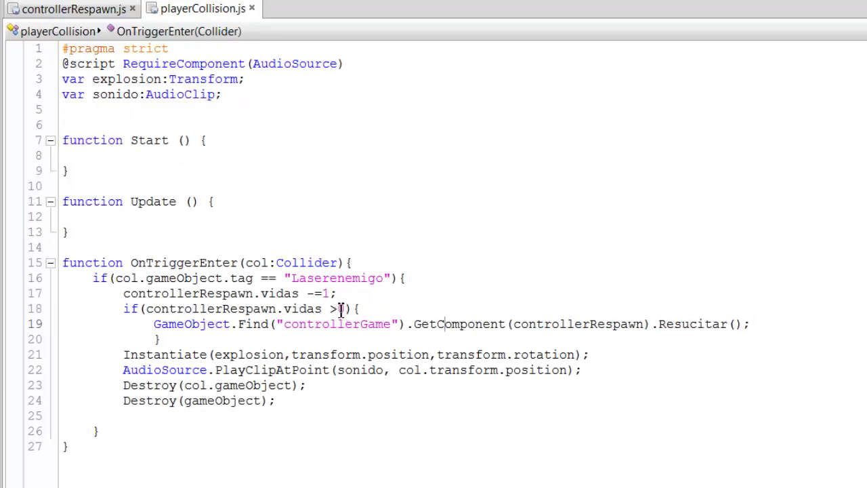
{"action": "left_click_drag", "start_coordinate": [338, 309], "coordinate": [352, 309]}
{"action": "left_click_drag", "start_coordinate": [765, 325], "coordinate": [728, 325]}
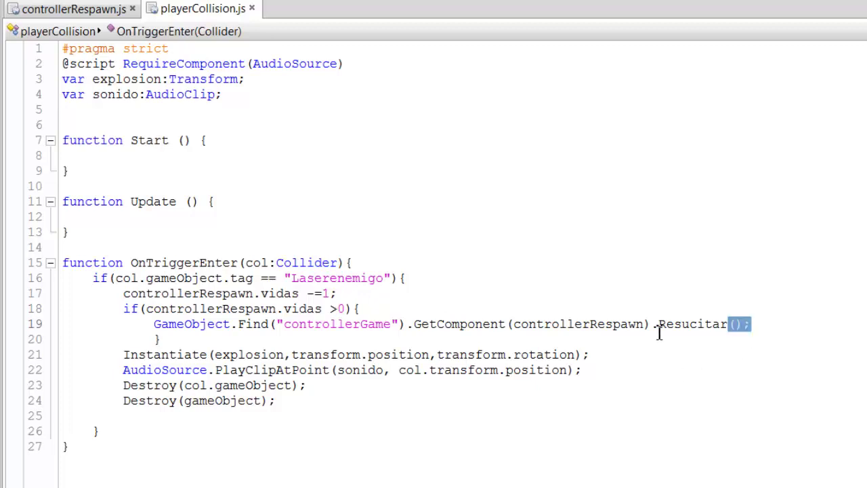
{"action": "left_click_drag", "start_coordinate": [659, 333], "coordinate": [300, 355]}
{"action": "left_click_drag", "start_coordinate": [254, 386], "coordinate": [269, 386]}
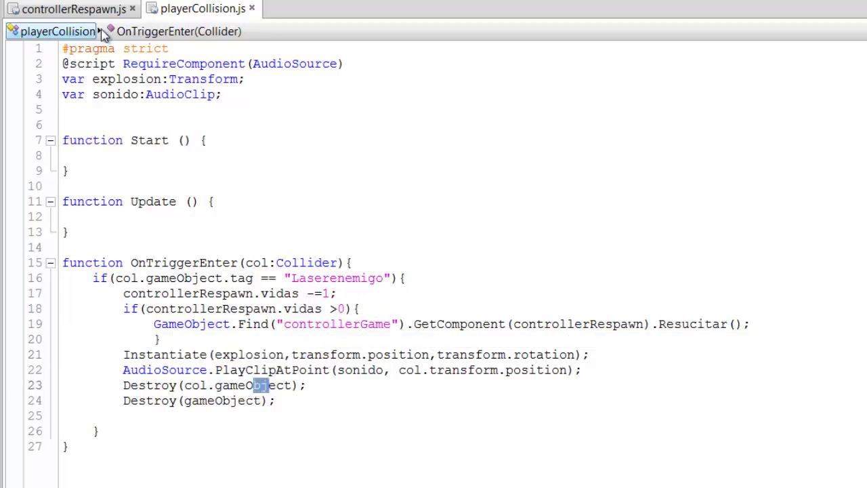
{"action": "left_click", "coordinate": [76, 10]}
{"action": "left_click", "coordinate": [416, 187]}
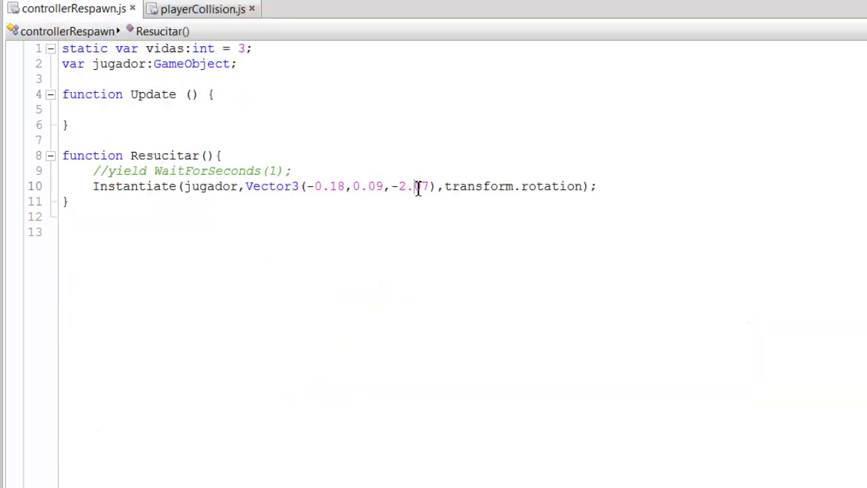
{"action": "left_click", "coordinate": [431, 187]}
- In Unity, select the Jugador ship and check its position -0.18, 0.09, -2.07
{"action": "key", "text": "alt+Tab"}
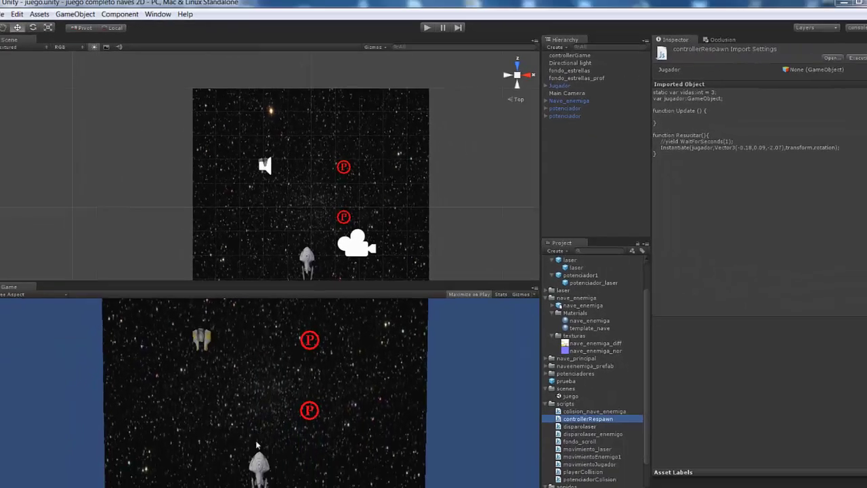
{"action": "left_click", "coordinate": [304, 253]}
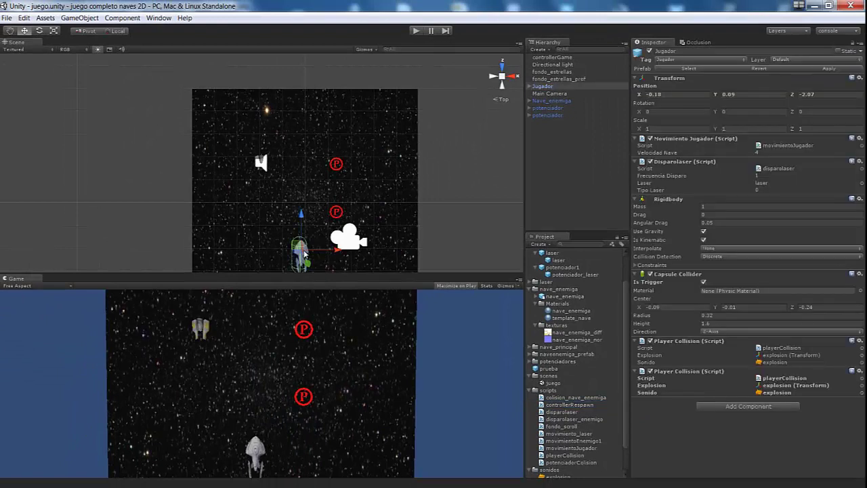
{"action": "left_click", "coordinate": [738, 96]}
- Back in MonoDevelop, highlight the OnTriggerEnter body, the Destroy(gameObject) line and the whole playerCollision.js script
{"action": "key", "text": "alt+Tab"}
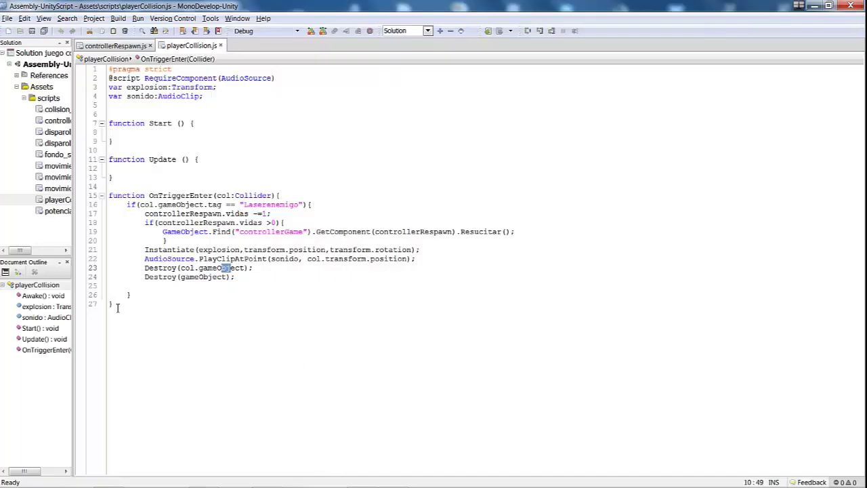
{"action": "left_click_drag", "start_coordinate": [136, 293], "coordinate": [131, 205]}
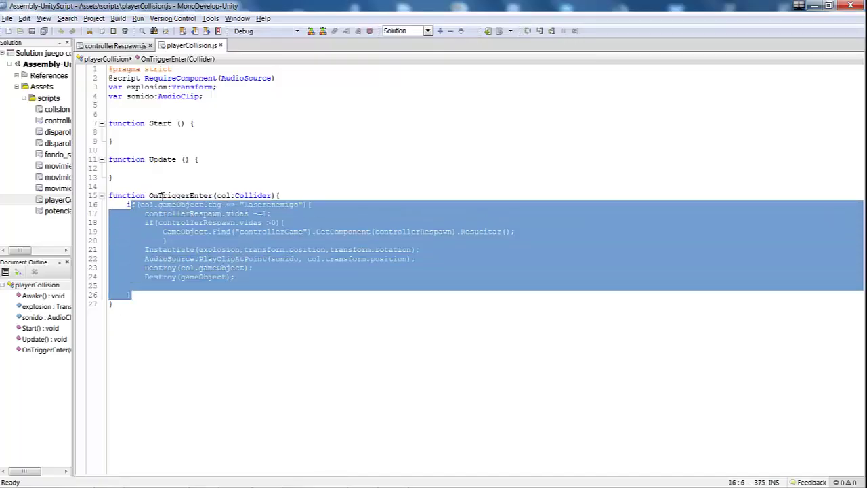
{"action": "left_click", "coordinate": [177, 194]}
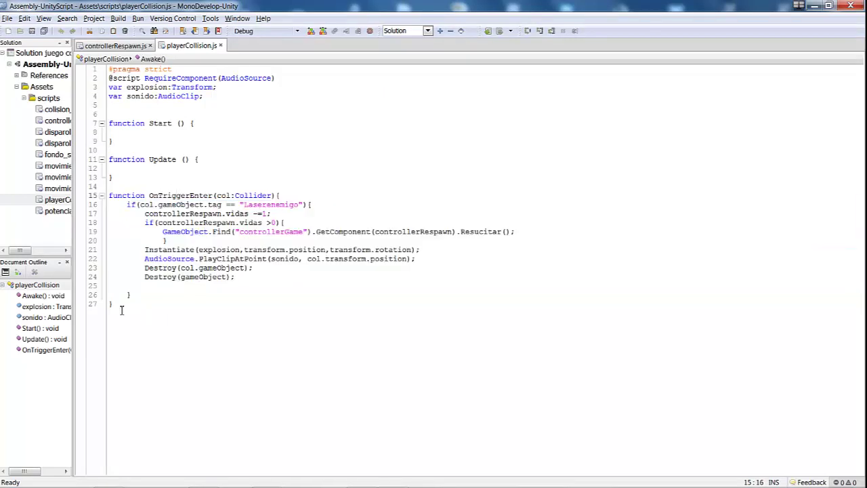
{"action": "left_click_drag", "start_coordinate": [118, 309], "coordinate": [119, 119]}
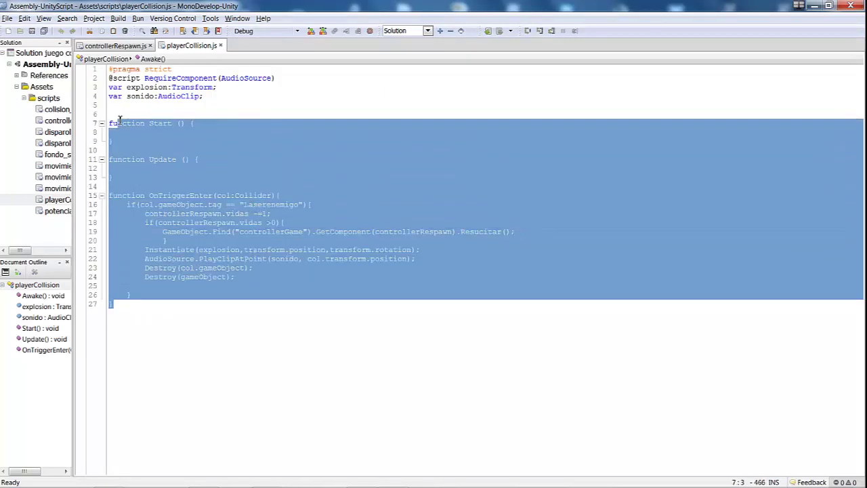
{"action": "left_click", "coordinate": [213, 228]}
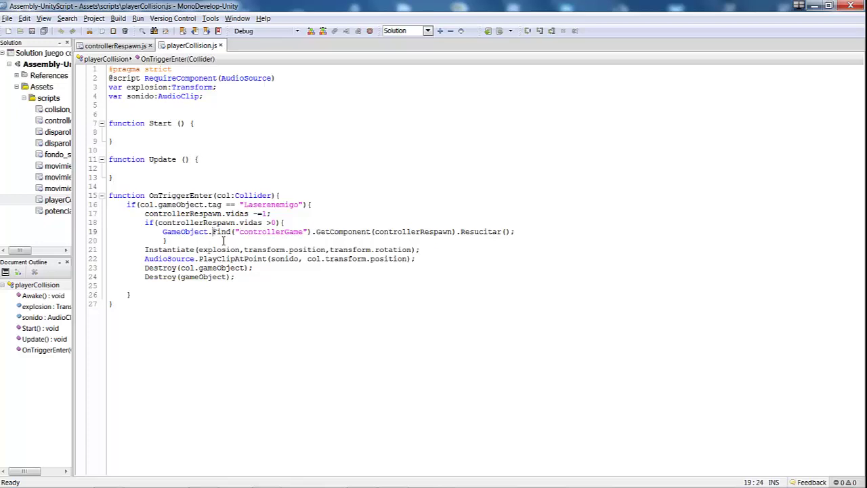
{"action": "left_click", "coordinate": [243, 280]}
{"action": "left_click", "coordinate": [130, 305]}
{"action": "left_click_drag", "start_coordinate": [124, 303], "coordinate": [111, 72]}
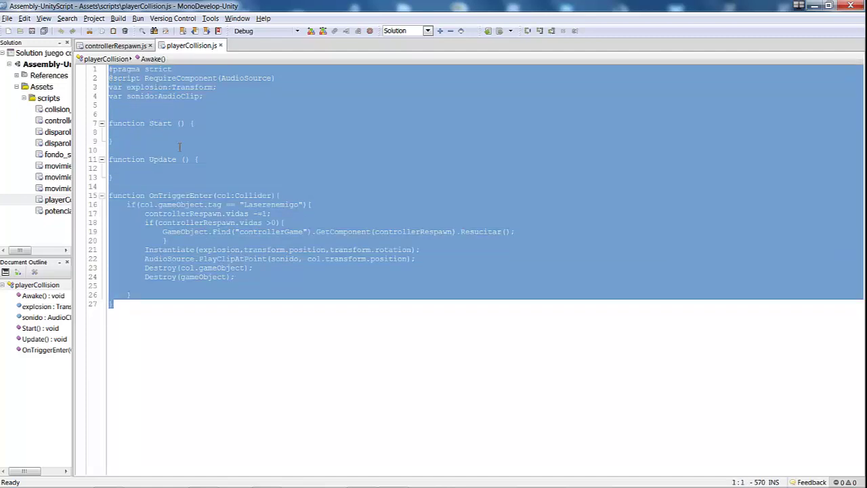
{"action": "left_click", "coordinate": [192, 127]}
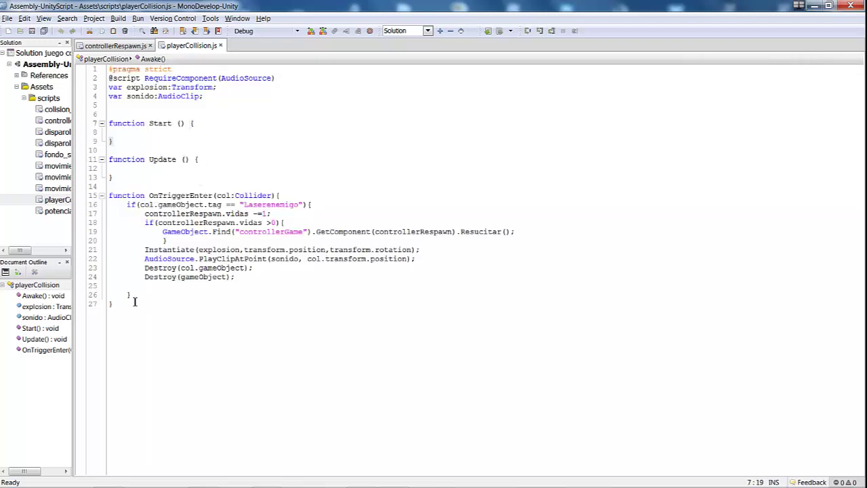